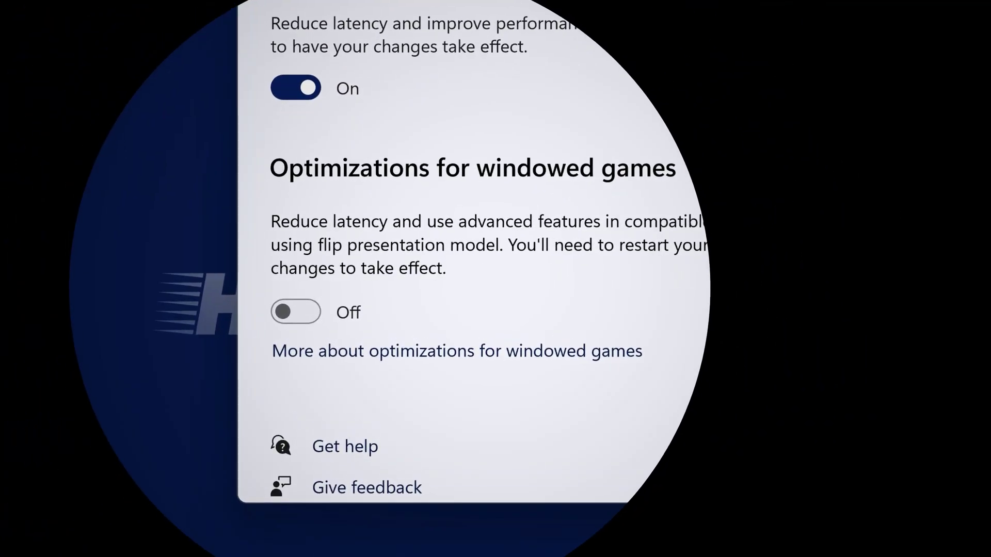
- Switch hardware-accelerated GPU scheduling off and back on so it stays enabled
click(295, 93)
click(295, 94)
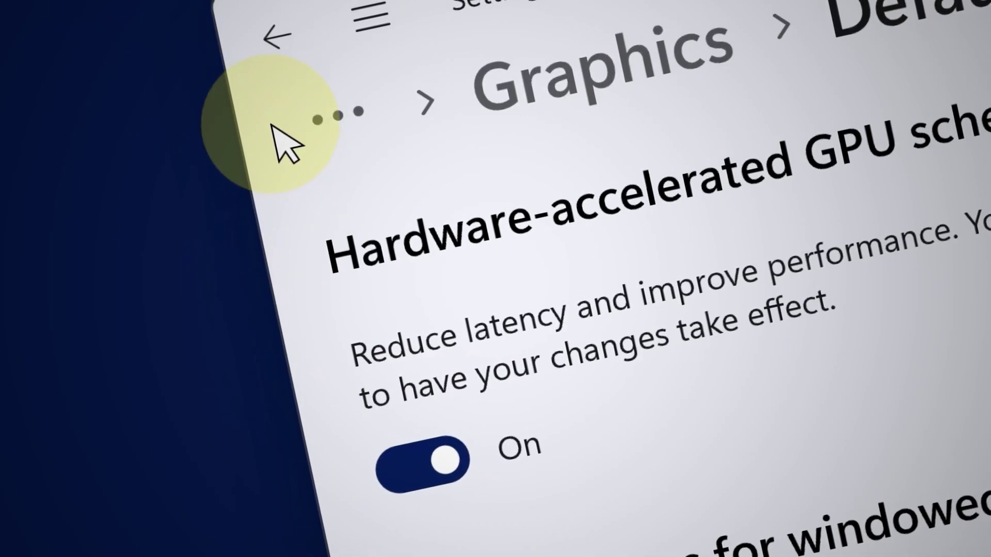
- Return to Graphics and open Local Disk (C:) to find an app for custom graphics options
click(313, 23)
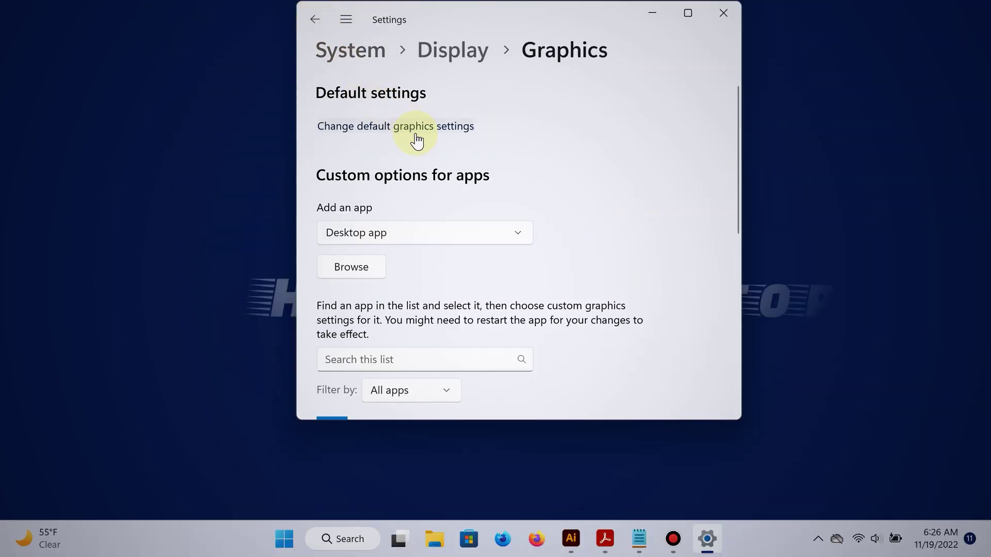
scroll(416, 138, down, 3)
scroll(415, 138, up, 2)
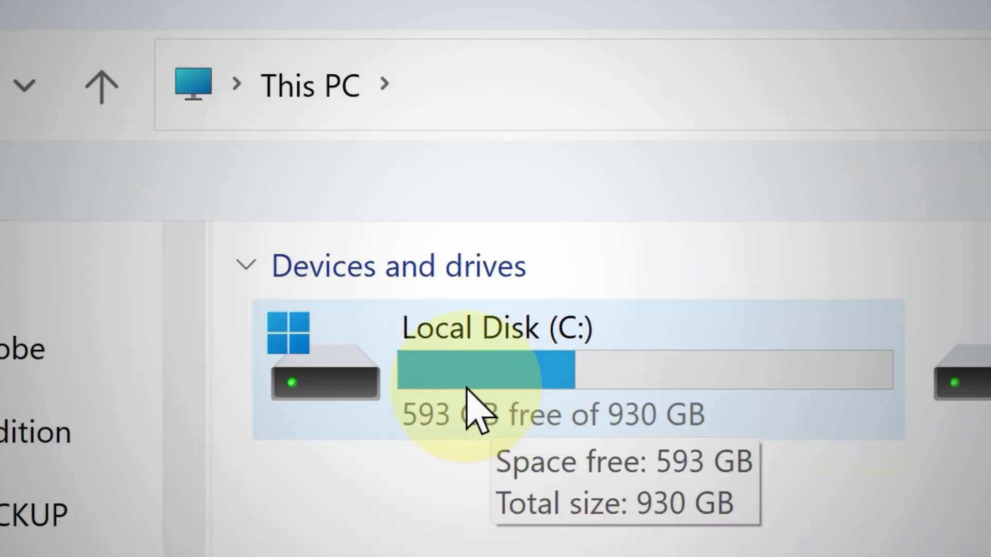
double_click(465, 383)
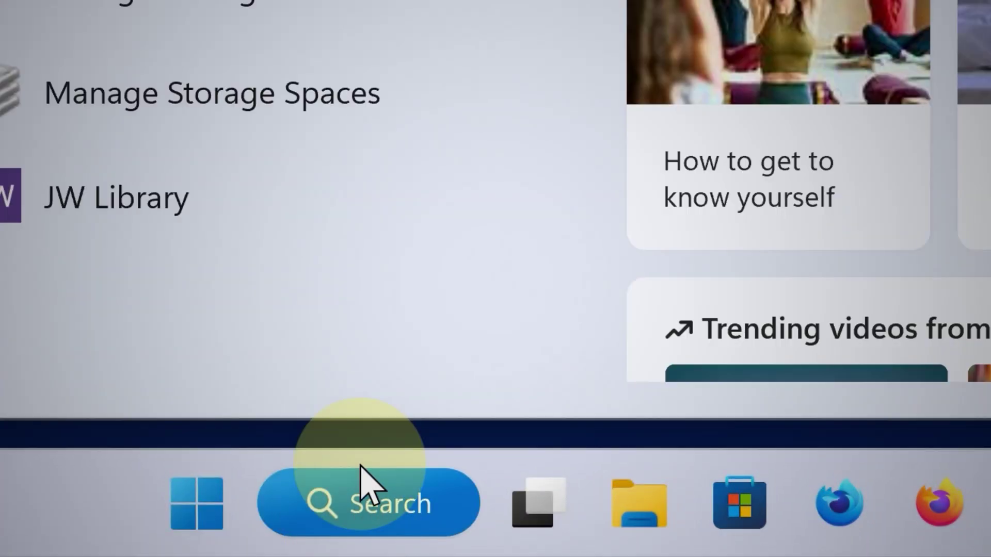
text(game mode)
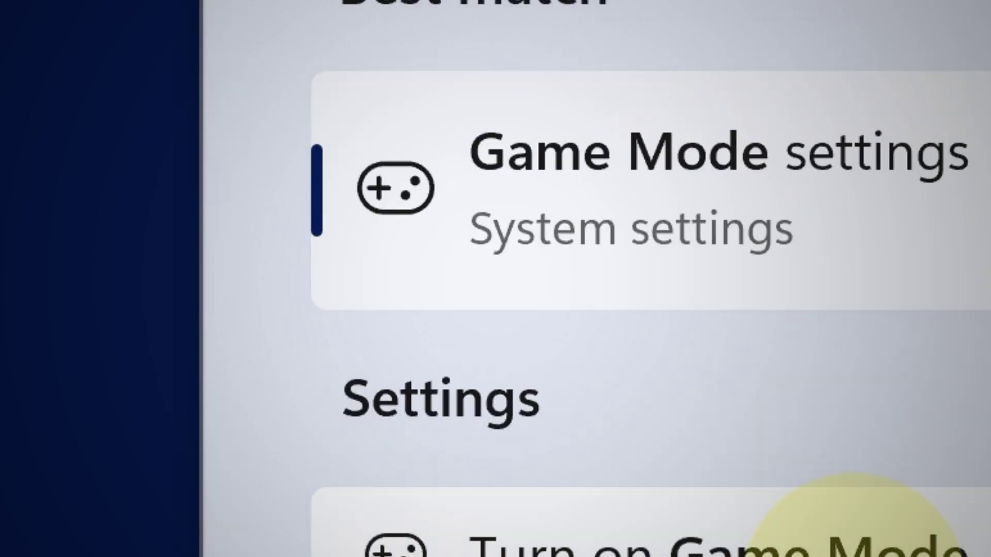
- Open the Game Mode settings page from the search results, with Game Mode on
click(399, 426)
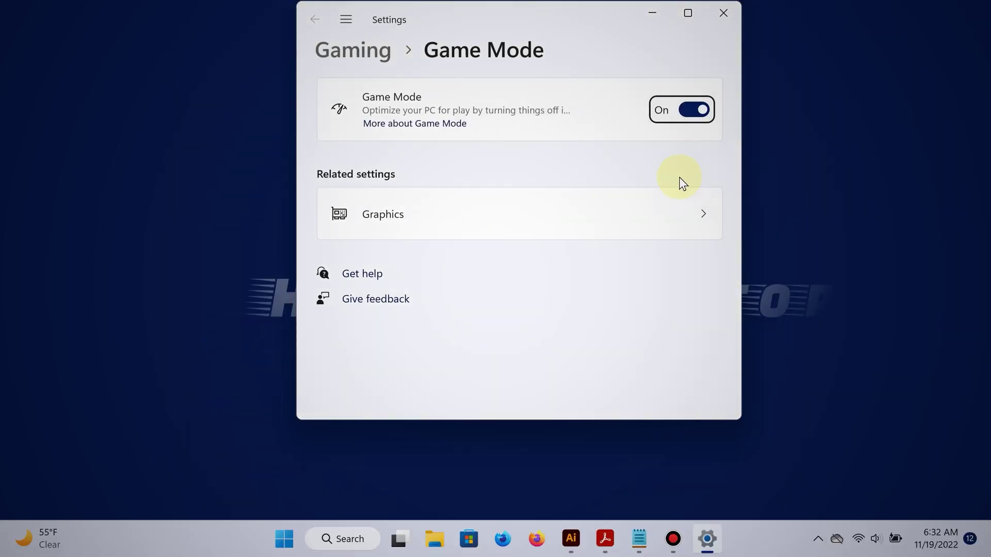